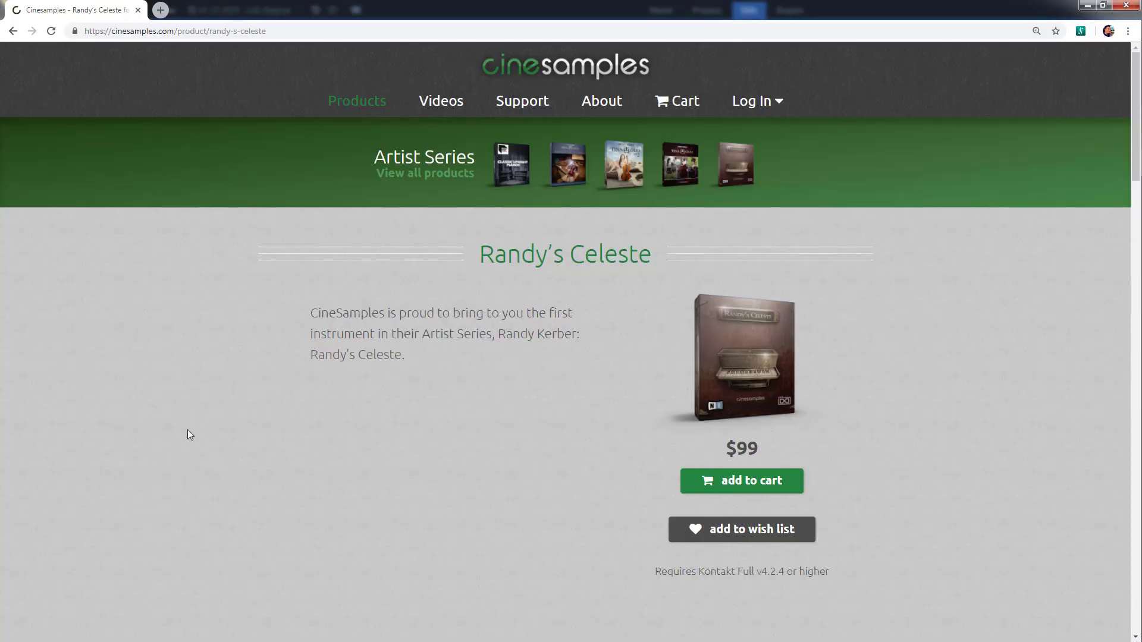
Look through the Randy's Celeste product page, down to its demos and description.
scroll(193, 434, down, 9)
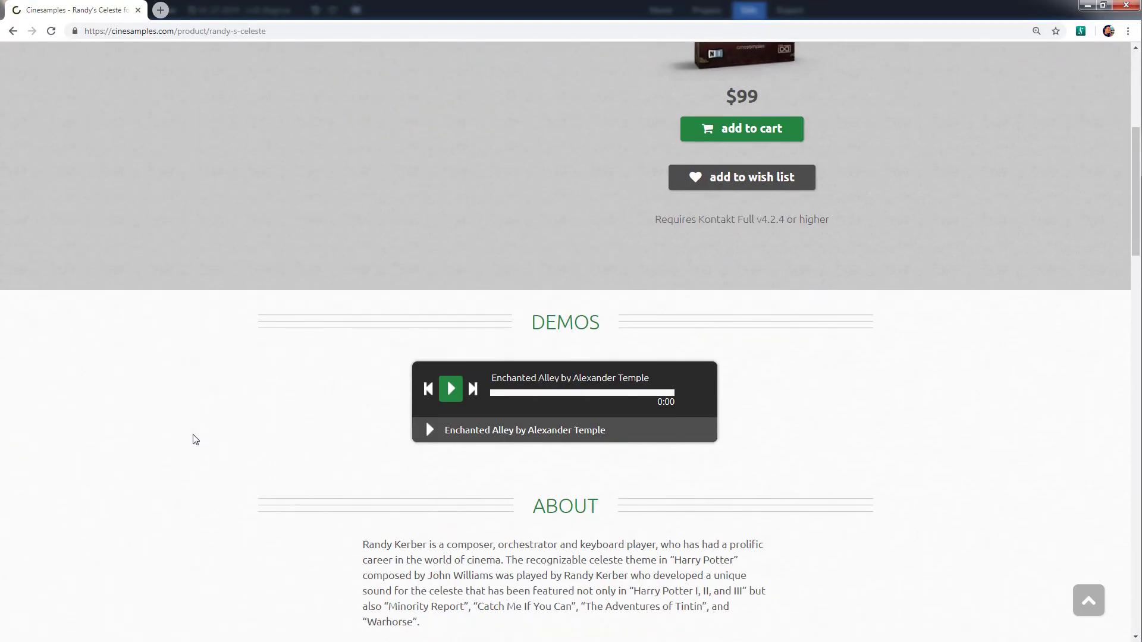
scroll(196, 440, down, 6)
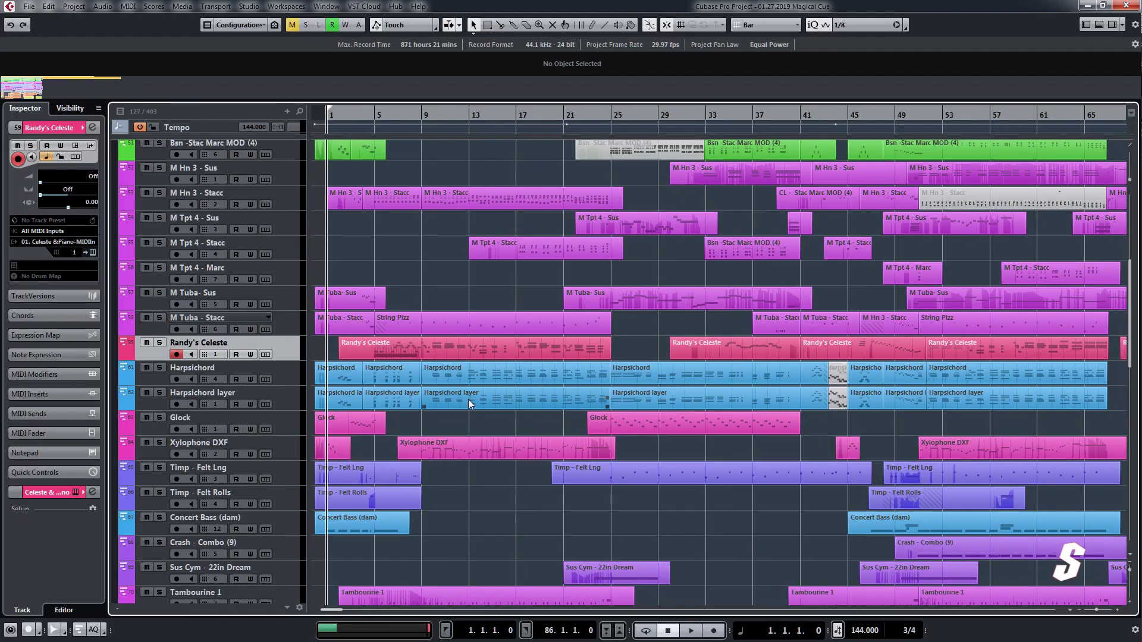
Switch to Cubase, examine the cue's woodwind, brass, percussion, string and choir tracks, and select the Harpsichord track.
scroll(626, 472, down, 5)
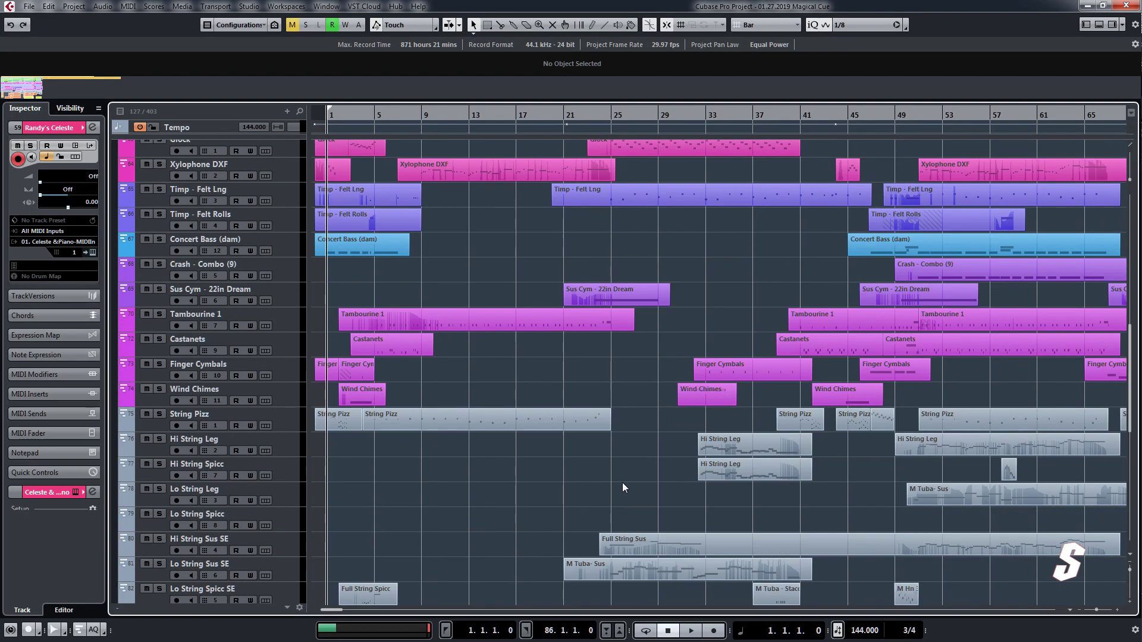
scroll(622, 485, down, 3)
scroll(597, 490, up, 15)
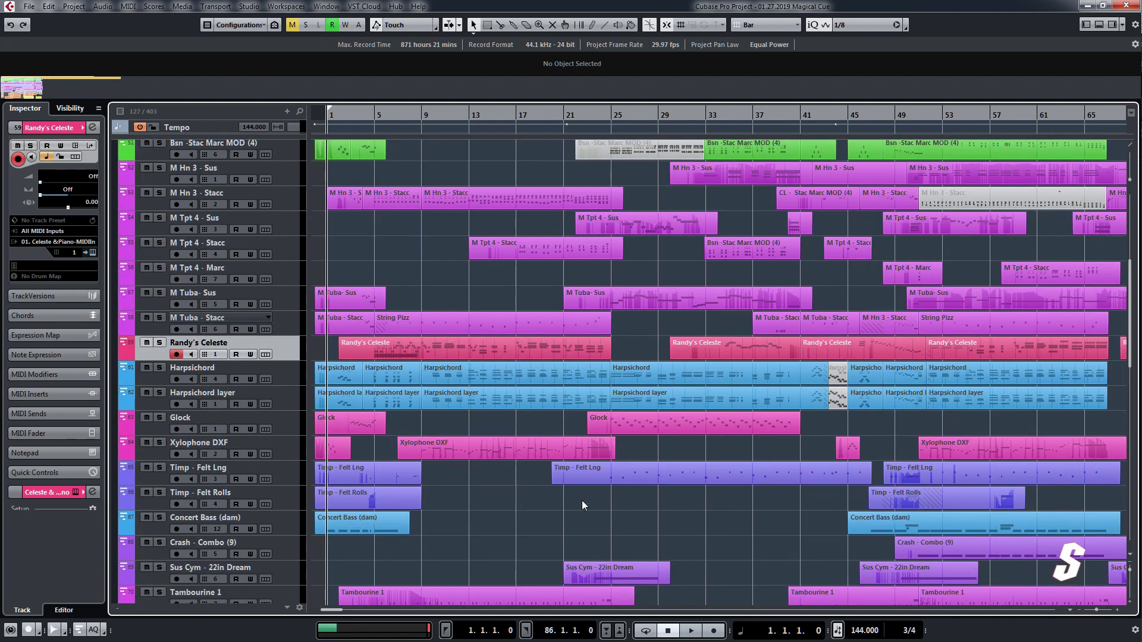
scroll(576, 470, down, 10)
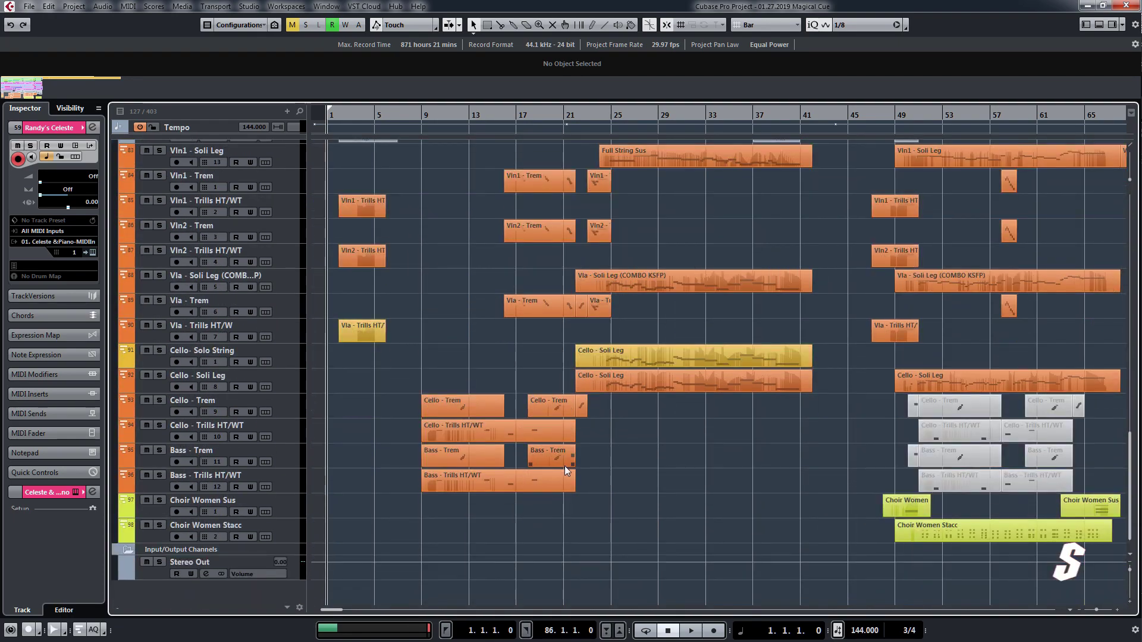
scroll(563, 476, up, 6)
scroll(561, 483, up, 10)
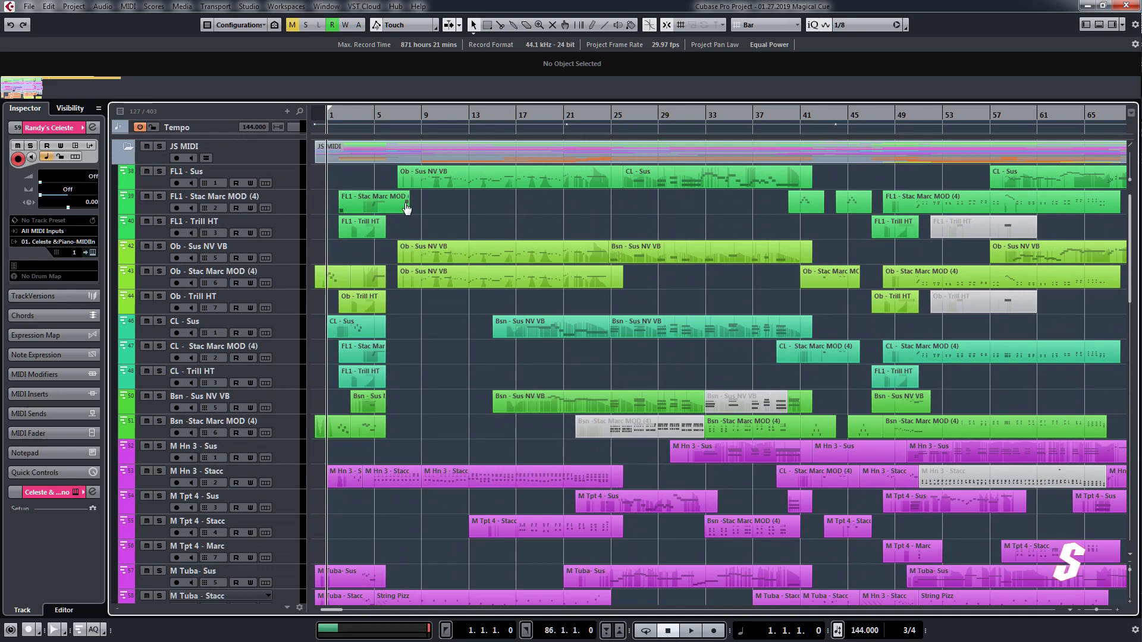
scroll(452, 298, down, 5)
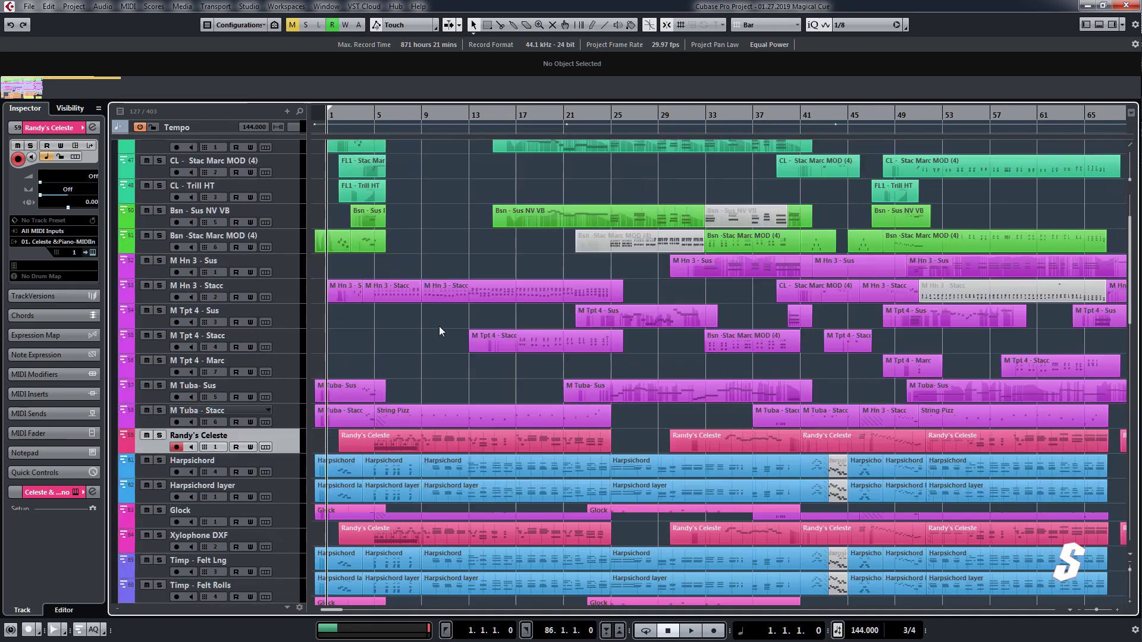
scroll(369, 336, down, 3)
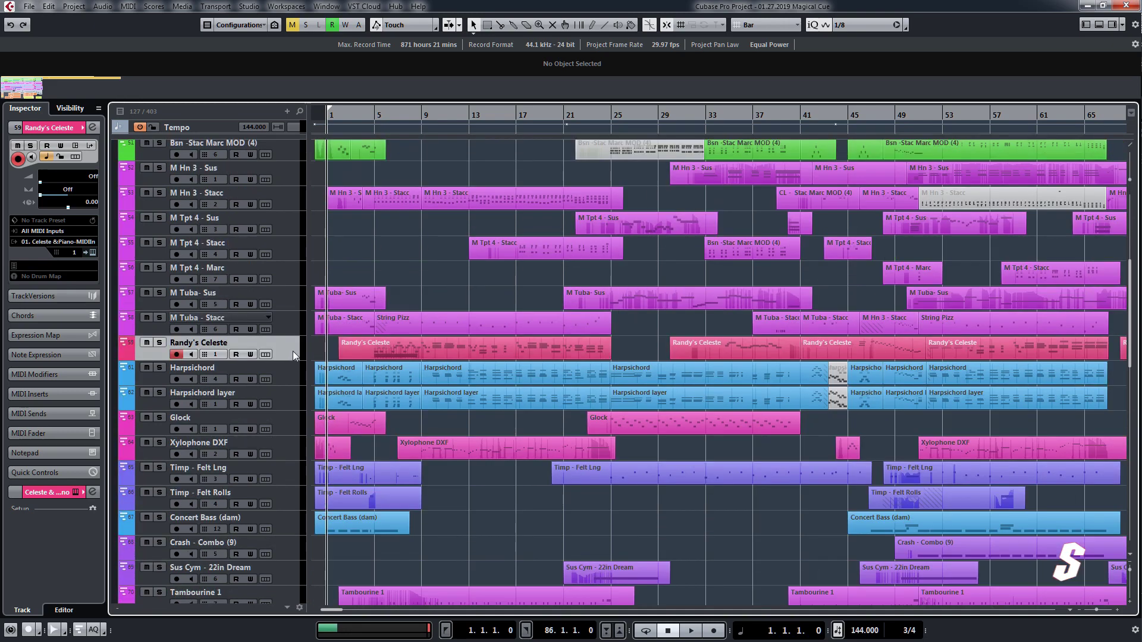
click(291, 369)
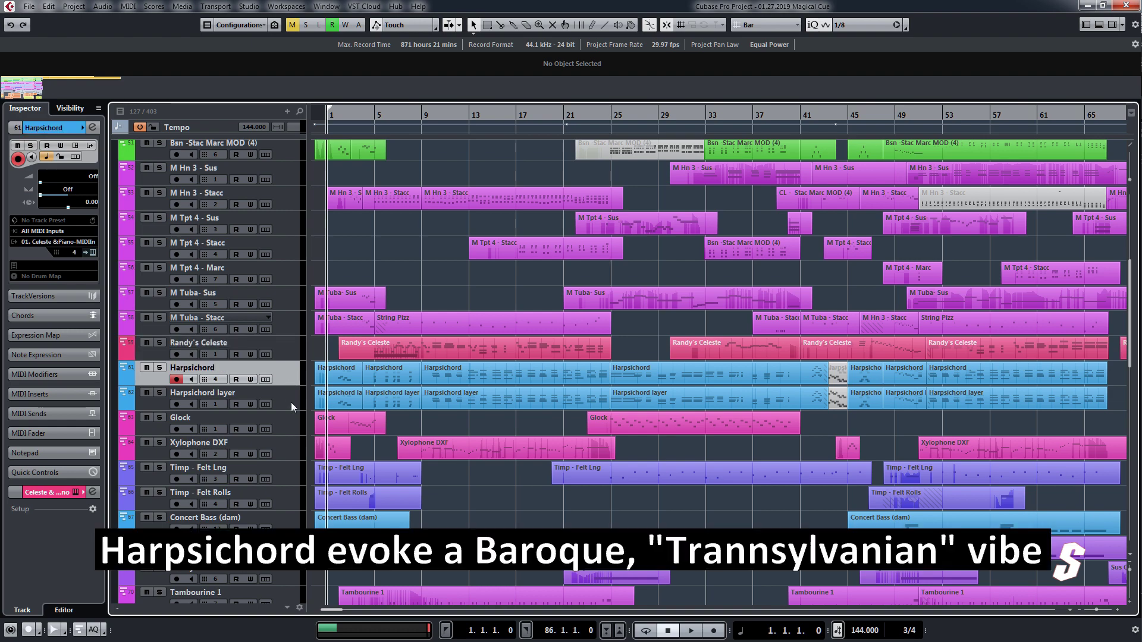
Examine the string and choir parts and the closing bars of the arrangement.
scroll(443, 420, down, 10)
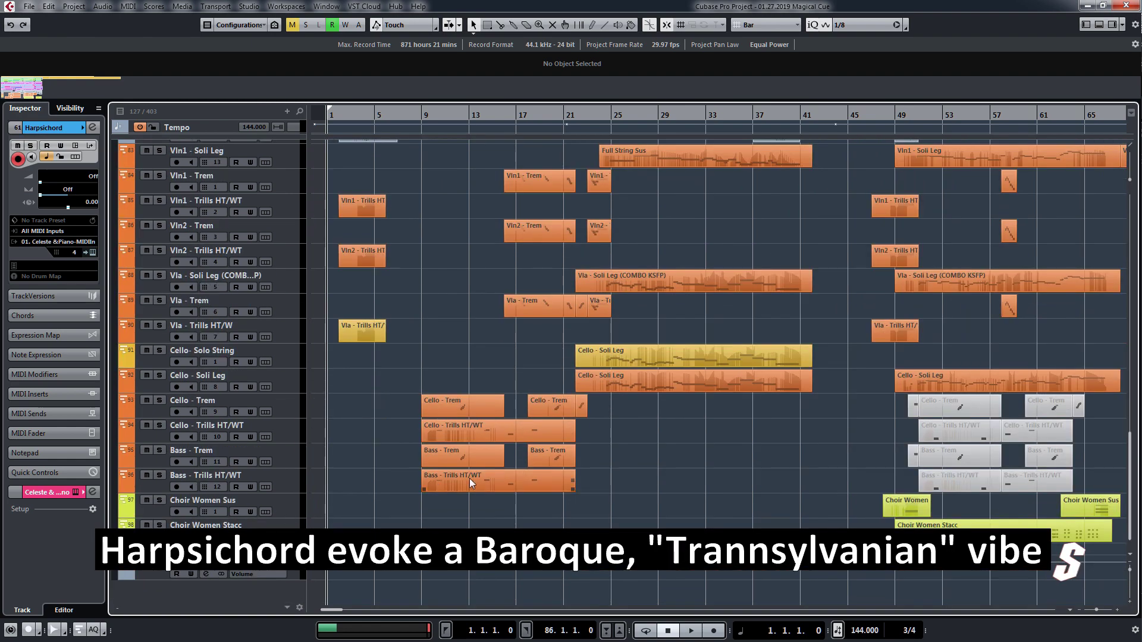
scroll(476, 476, up, 10)
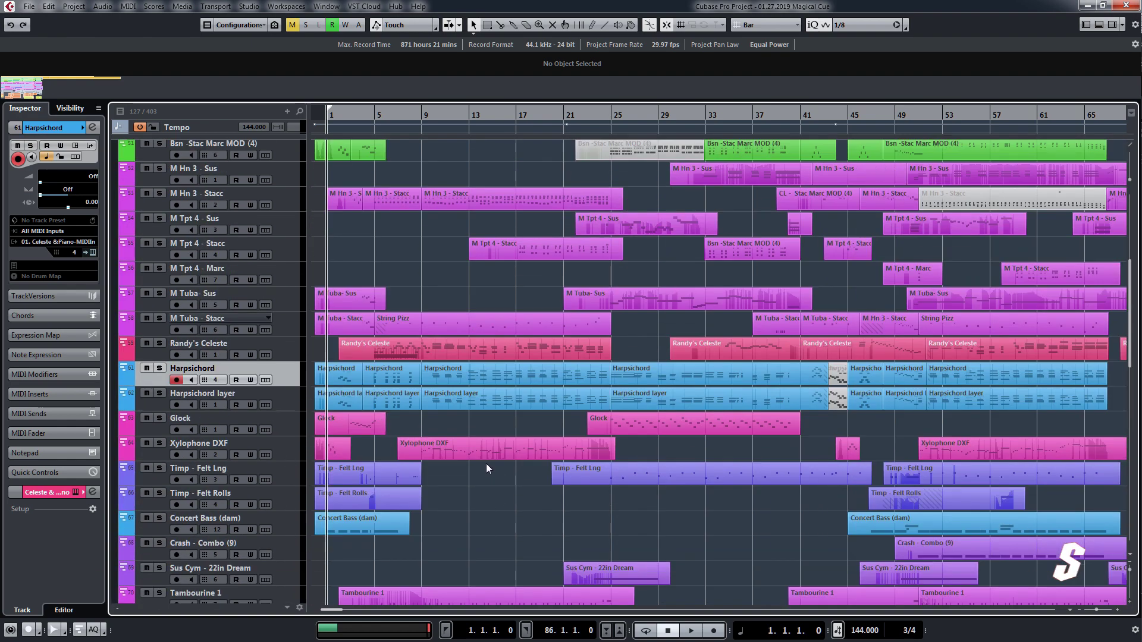
scroll(496, 494, right, 5)
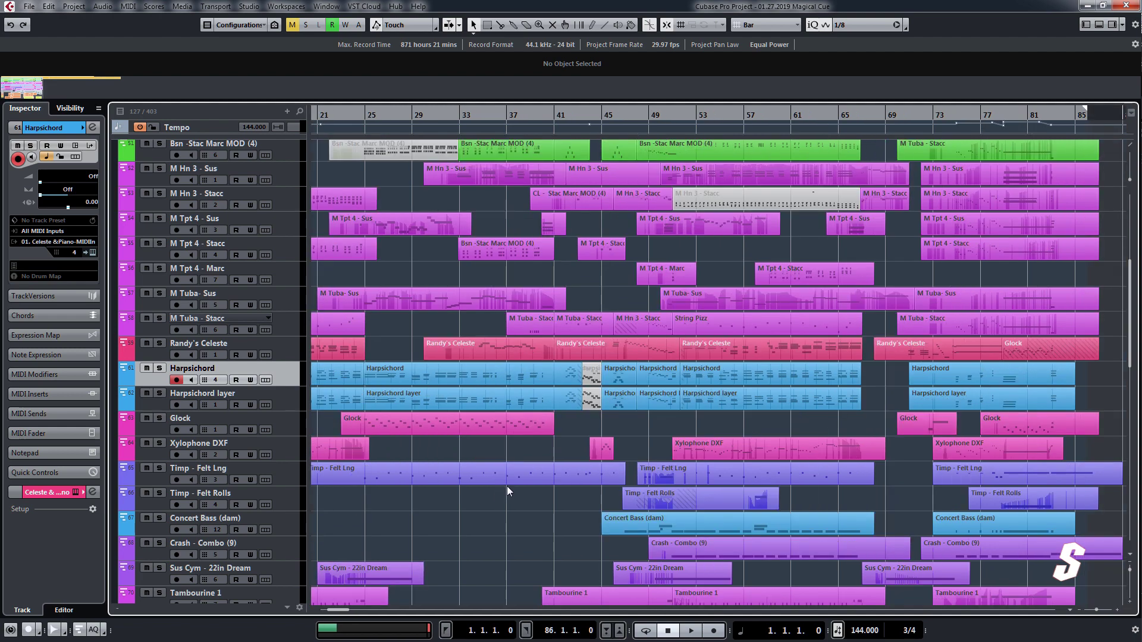
scroll(507, 486, down, 5)
scroll(513, 485, down, 4)
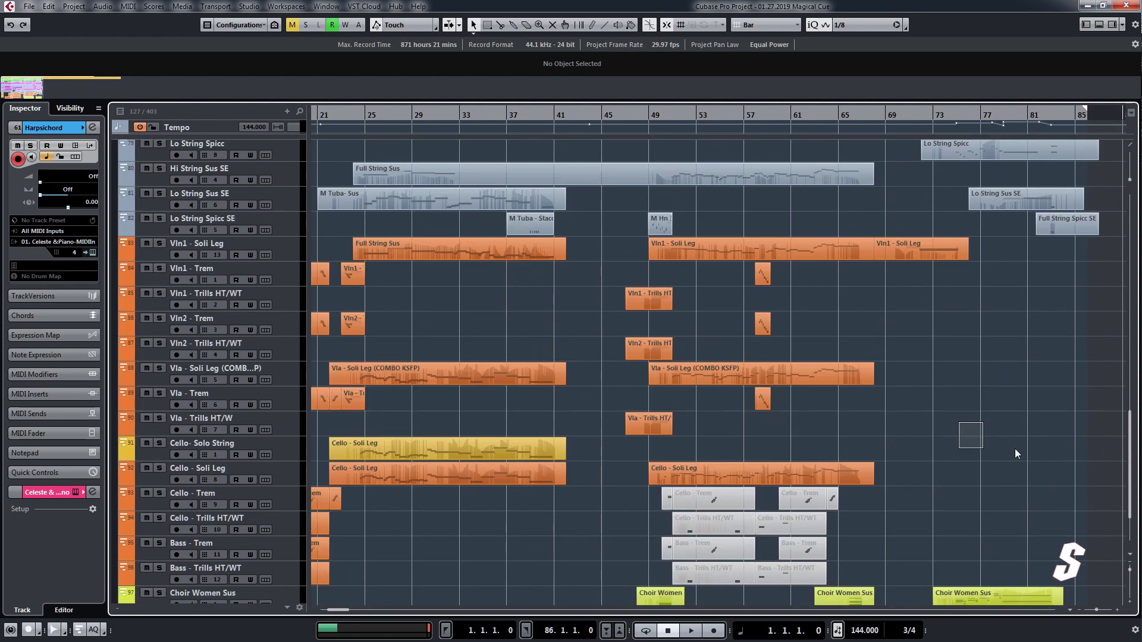
scroll(576, 423, left, 5)
drag(1015, 450, 947, 449)
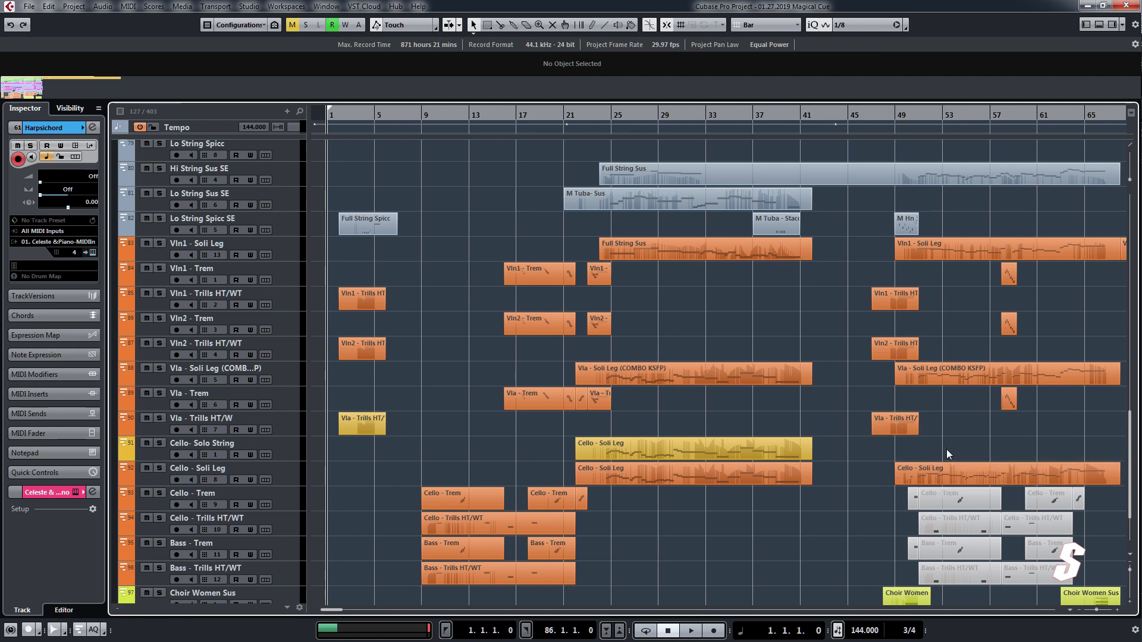
Solo the tracks from Vln1 - Trem to Vla - Trem, listen to them from bar 17, and remove the solo.
click(516, 114)
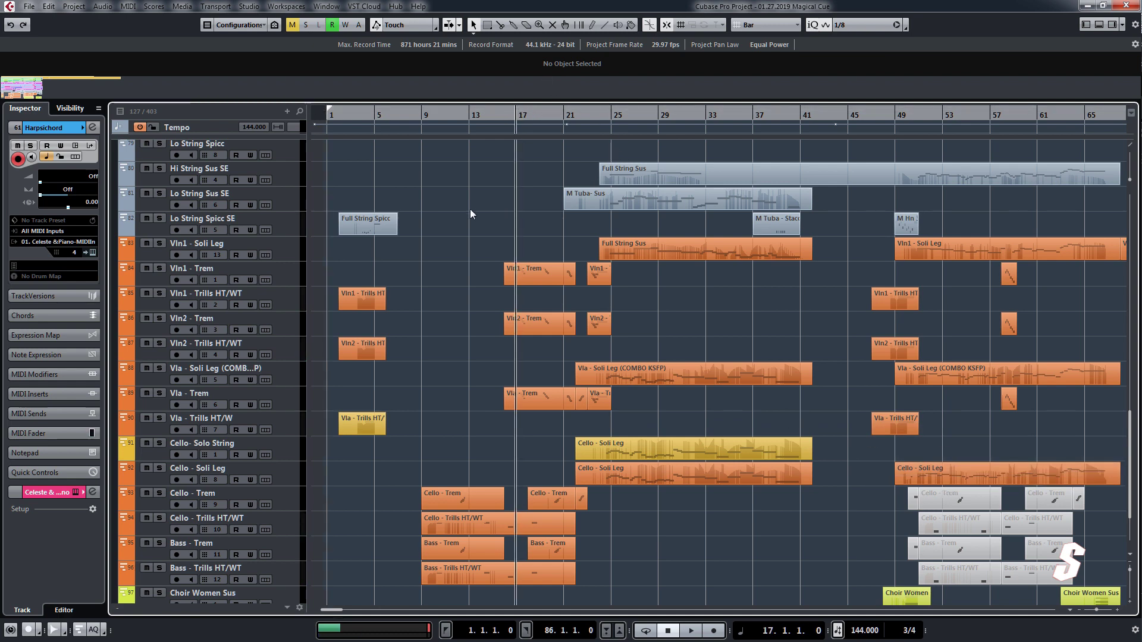
click(292, 277)
shift+click(290, 407)
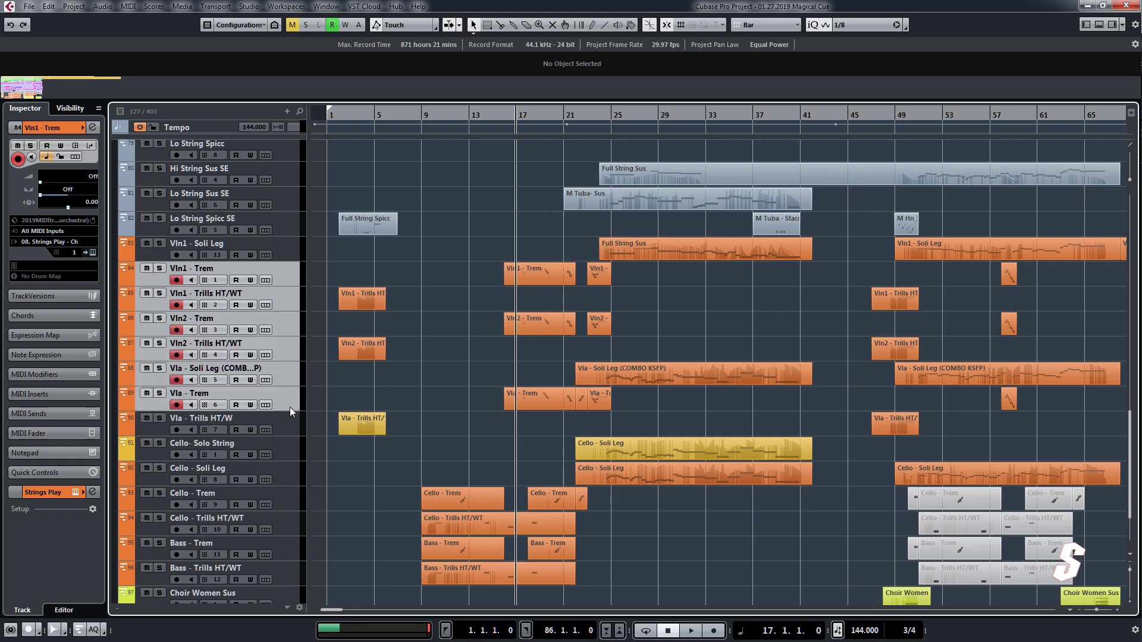
key(s)
key(space)
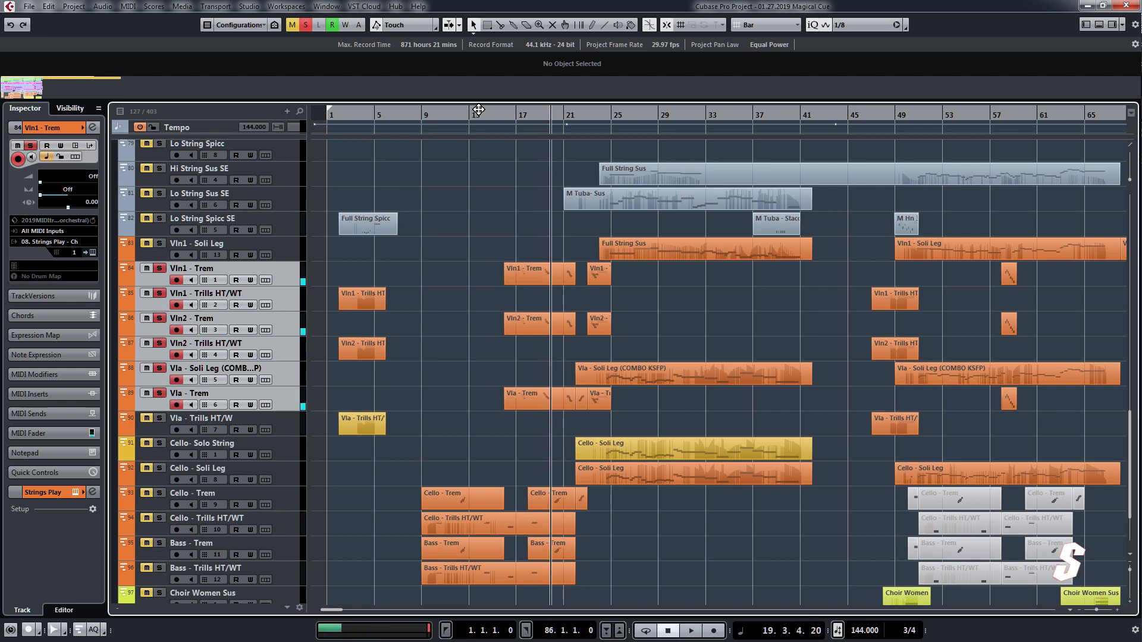
key(s)
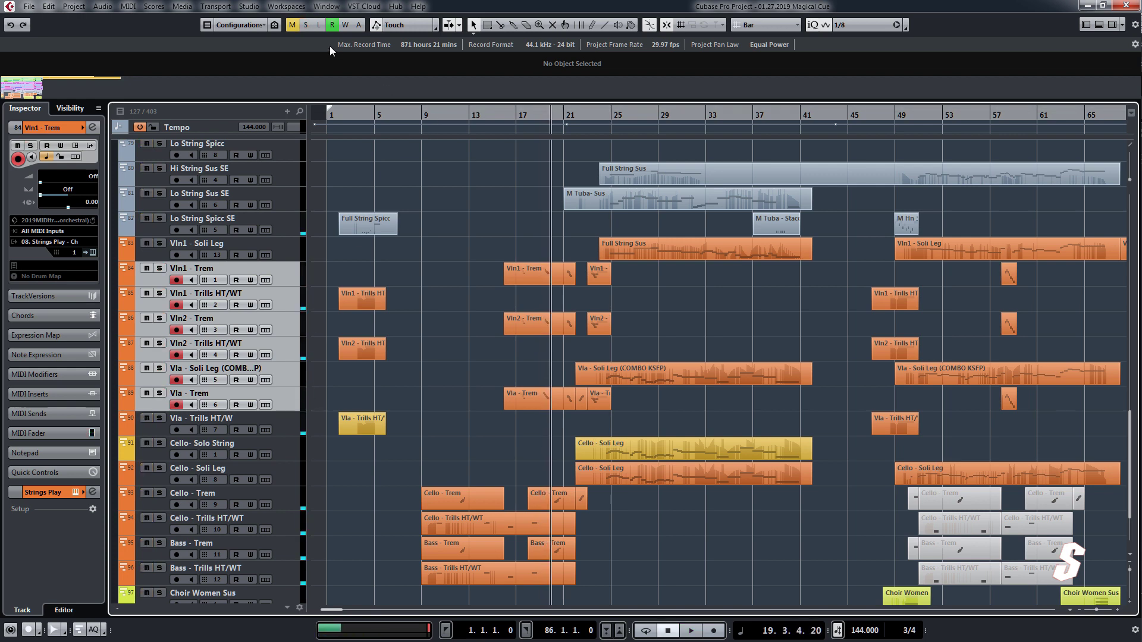
Listen to the full arrangement from about bar 11 through the string tremolo passage.
click(511, 117)
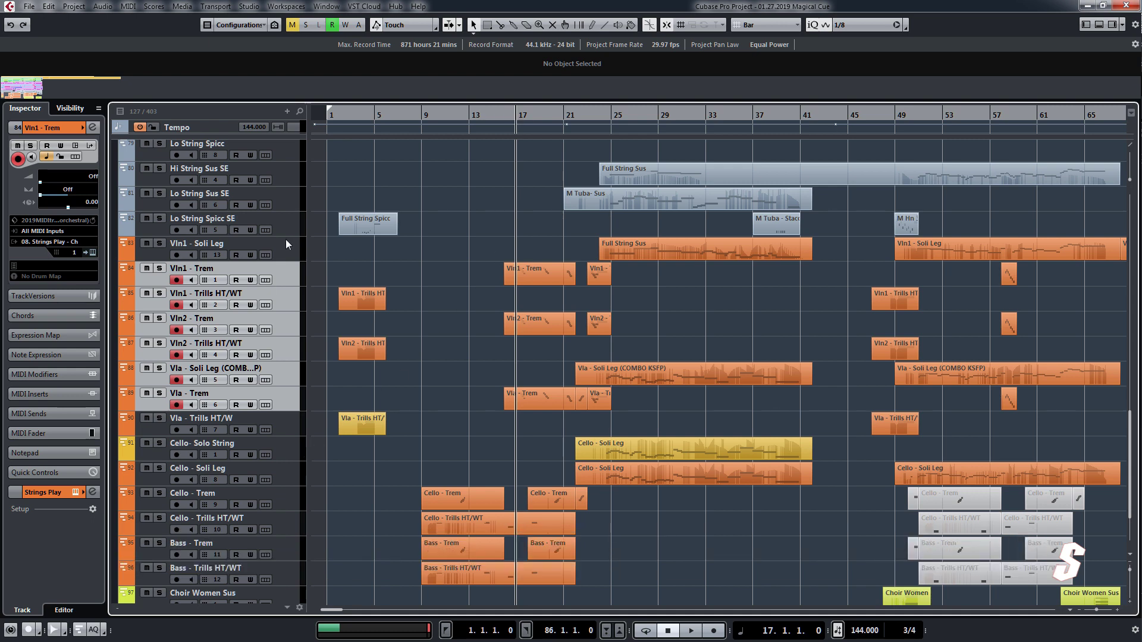
click(465, 116)
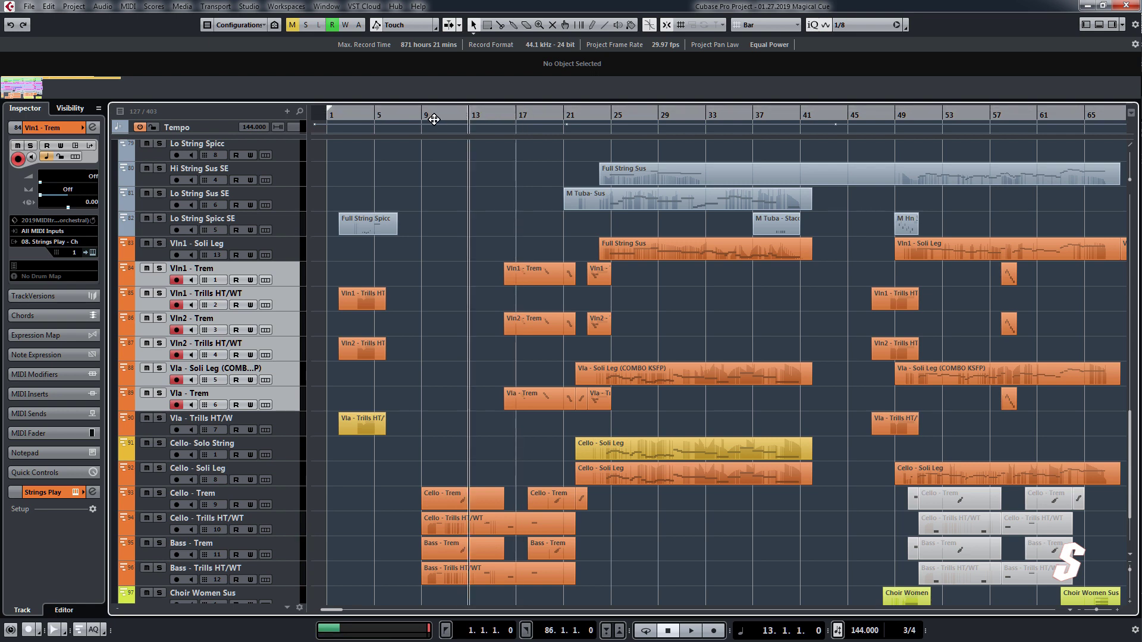
click(444, 115)
key(space)
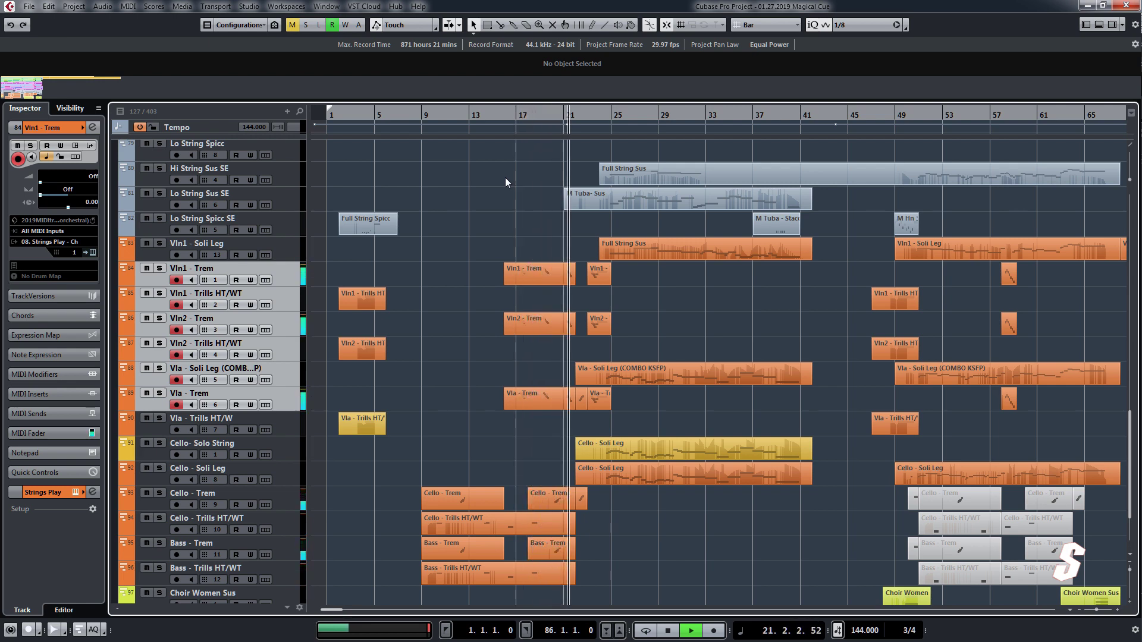
key(space)
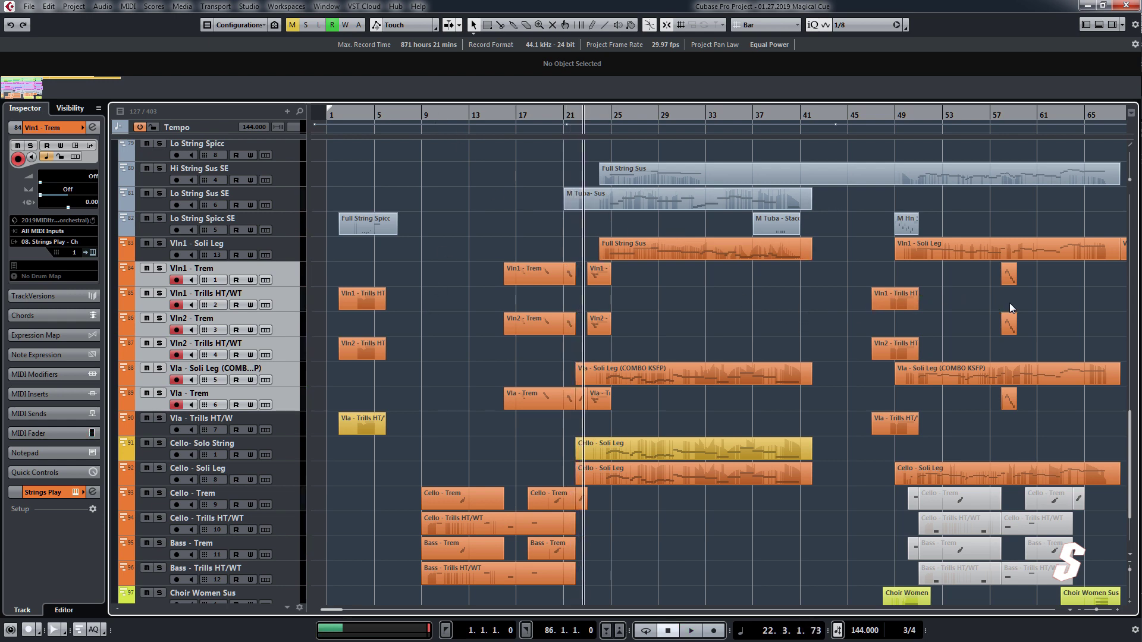
Solo Cello - Trills HT/WT and Bass - Trills HT/WT, listen to them around bar 16, and remove the solo.
drag(1128, 310, 1044, 304)
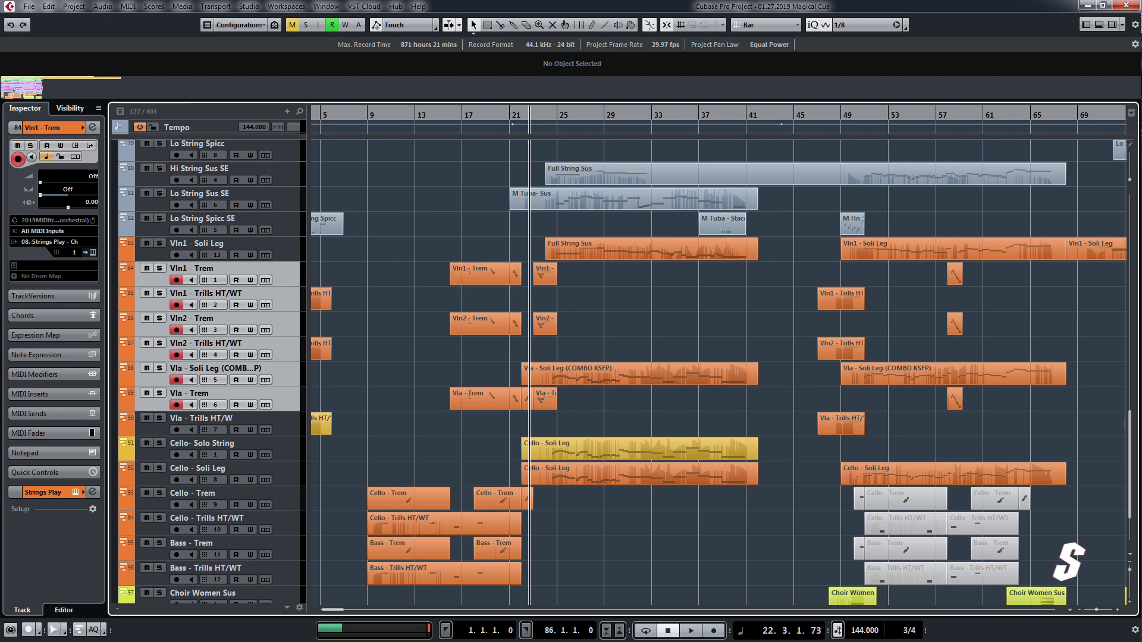
click(307, 515)
scroll(323, 493, down, 3)
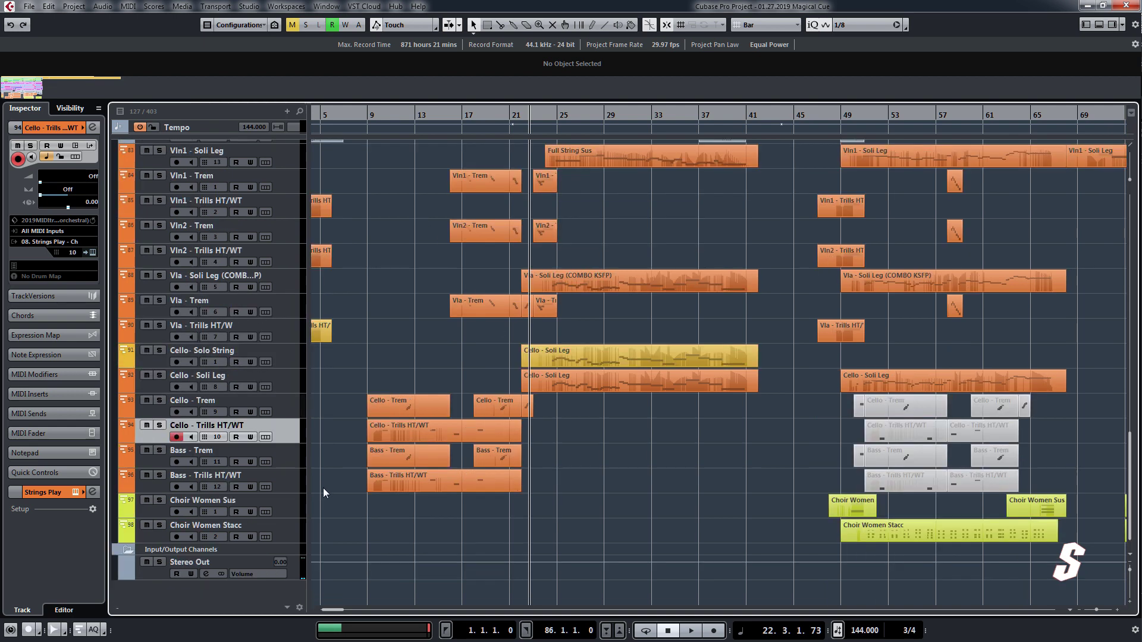
ctrl+click(292, 479)
click(455, 113)
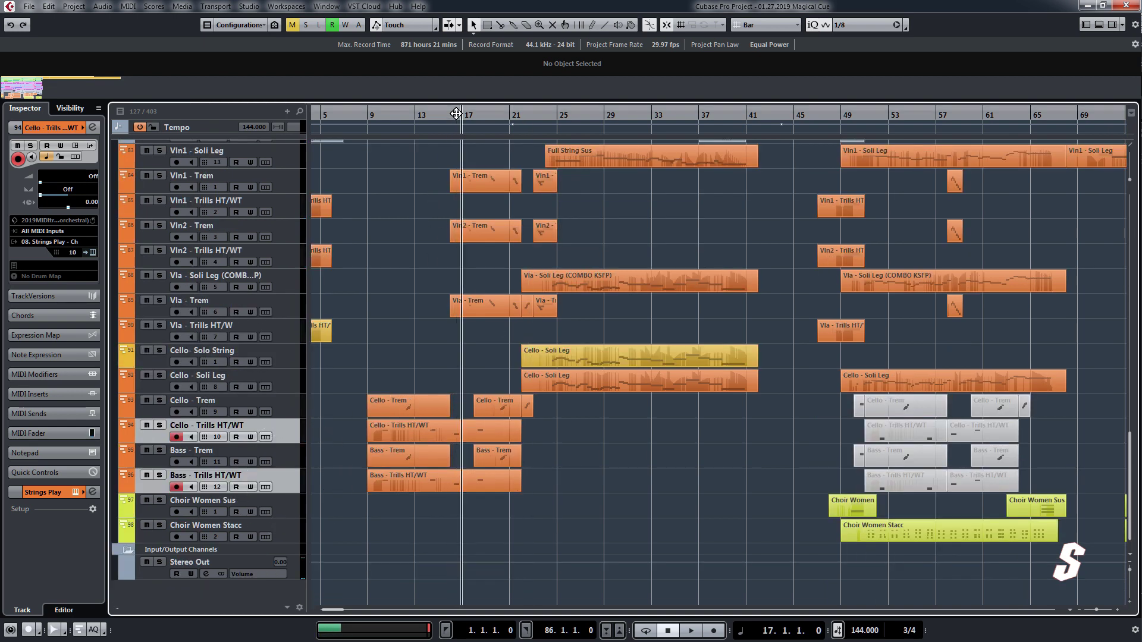
key(s)
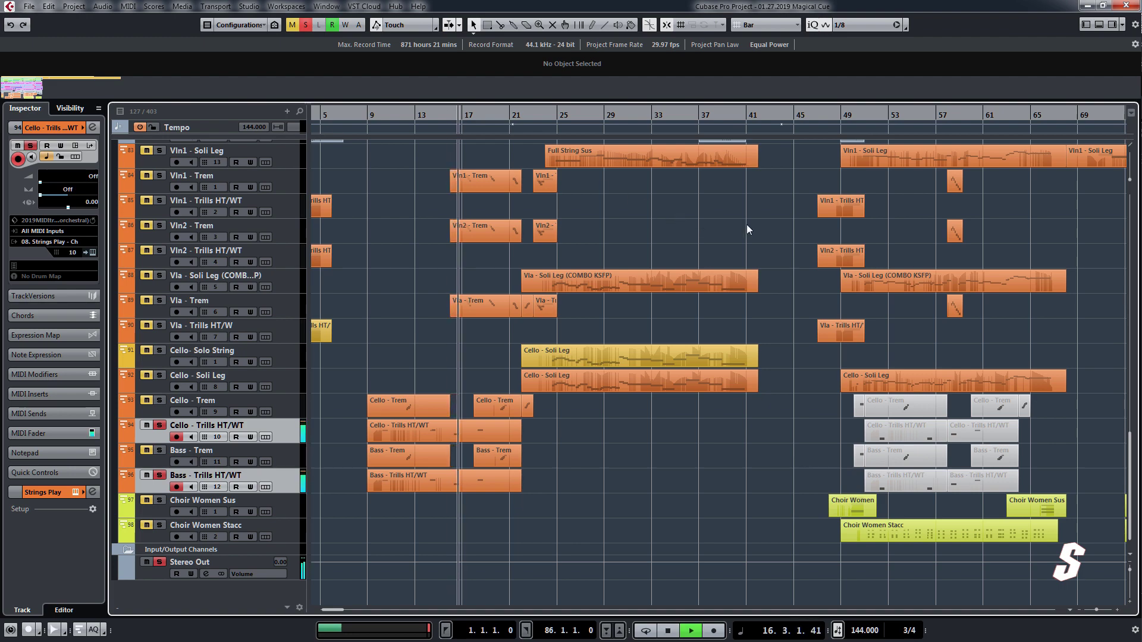
key(space)
scroll(734, 231, up, 15)
scroll(633, 273, up, 10)
key(s)
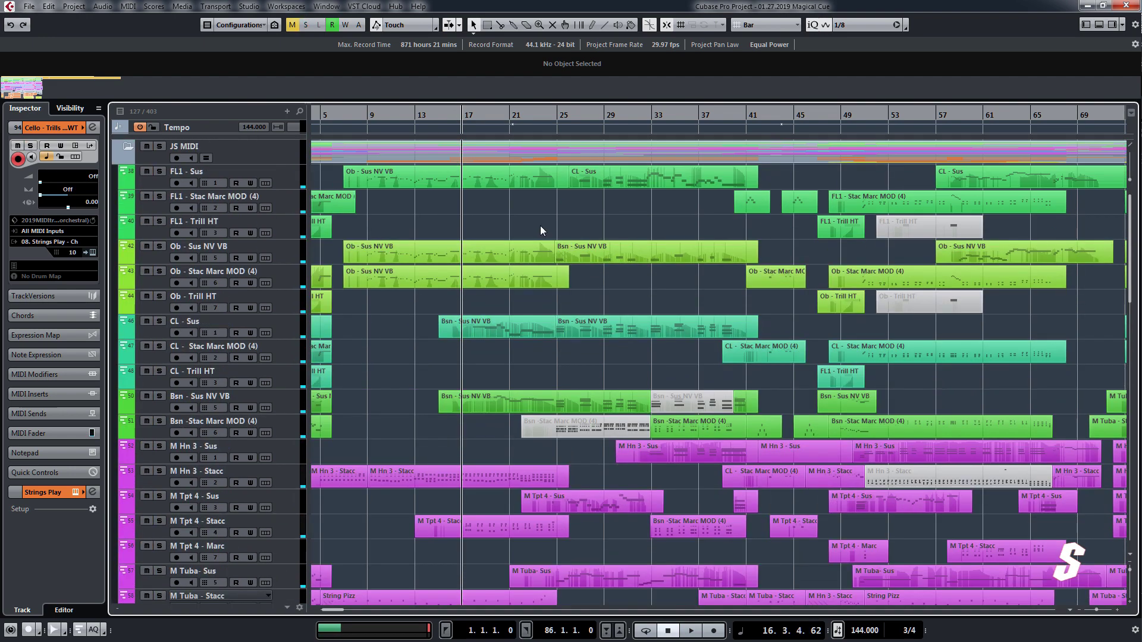
Listen to the soloed FL1, Ob and CL trill tracks in the opening bars and clear all solos.
click(323, 115)
key(space)
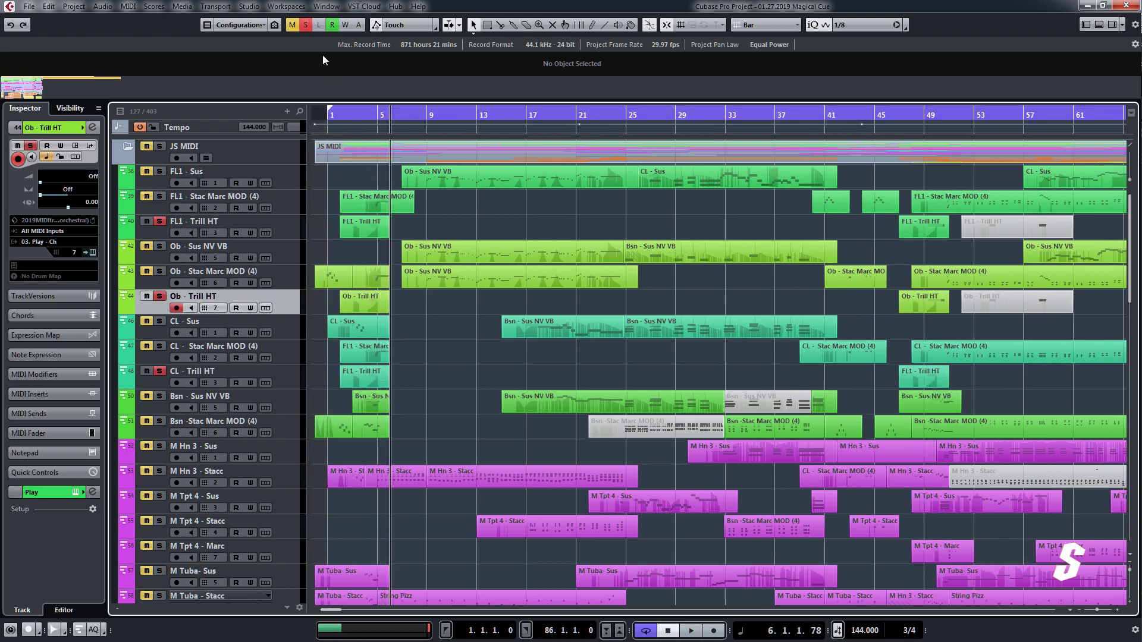
click(305, 25)
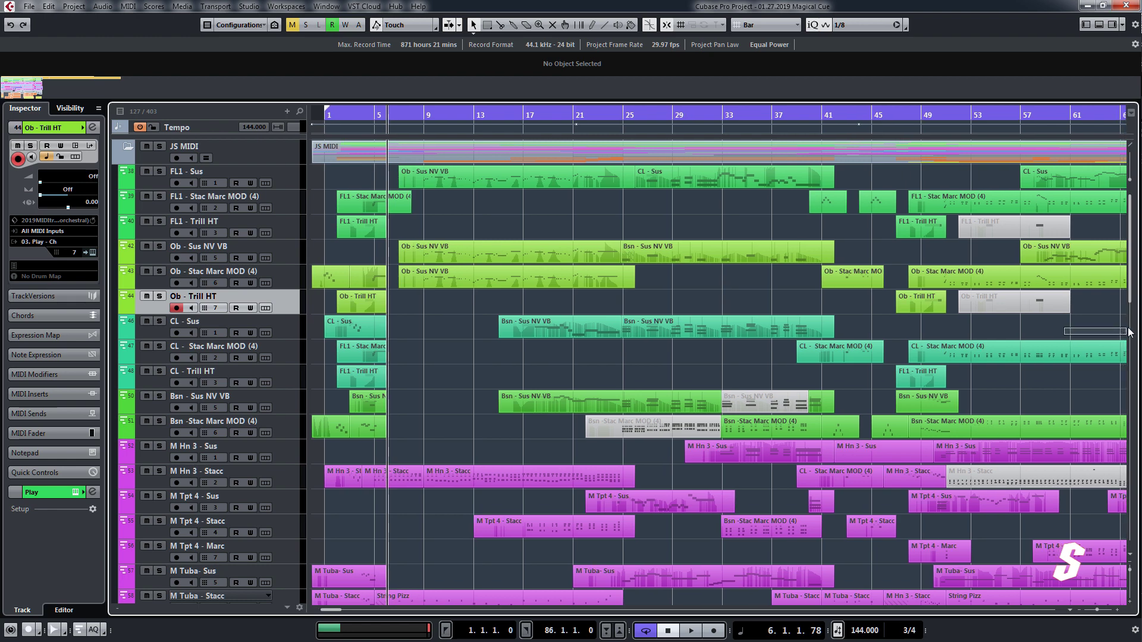
Examine the woodwind, brass and percussion parts in the second half of the cue and place the playhead at bar 47.
scroll(821, 327, right, 6)
scroll(821, 331, down, 6)
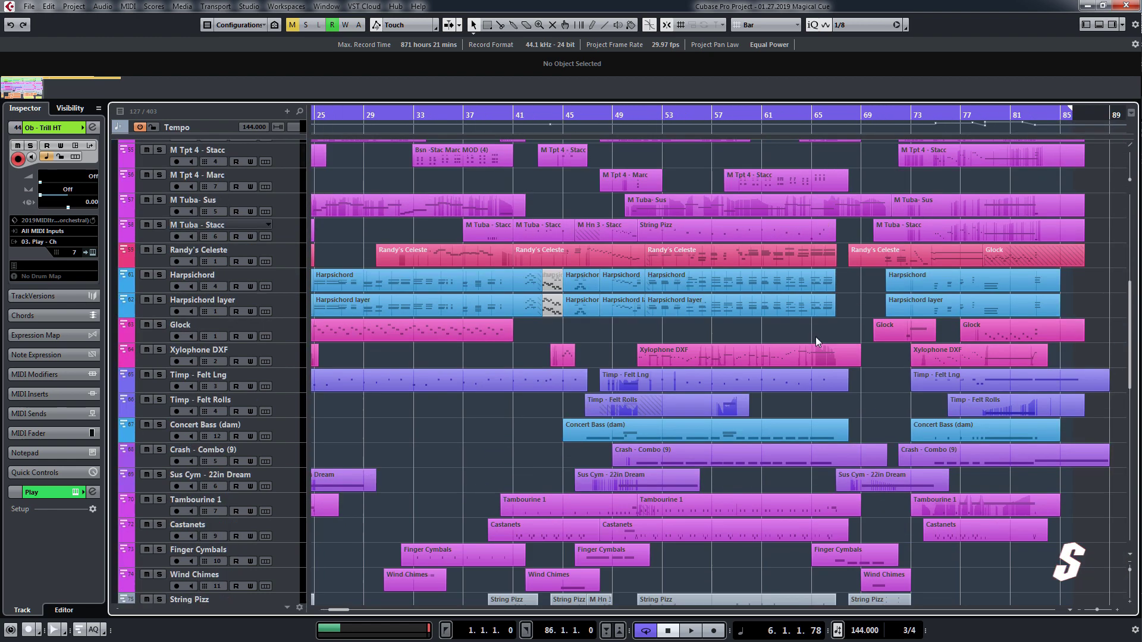
scroll(808, 355, up, 5)
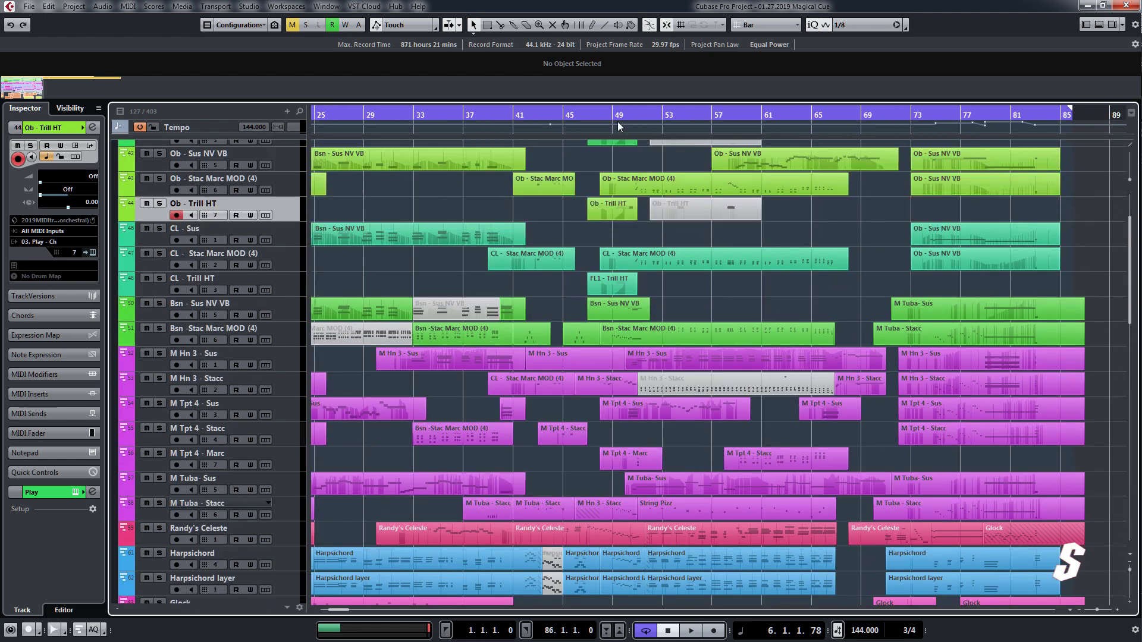
click(600, 117)
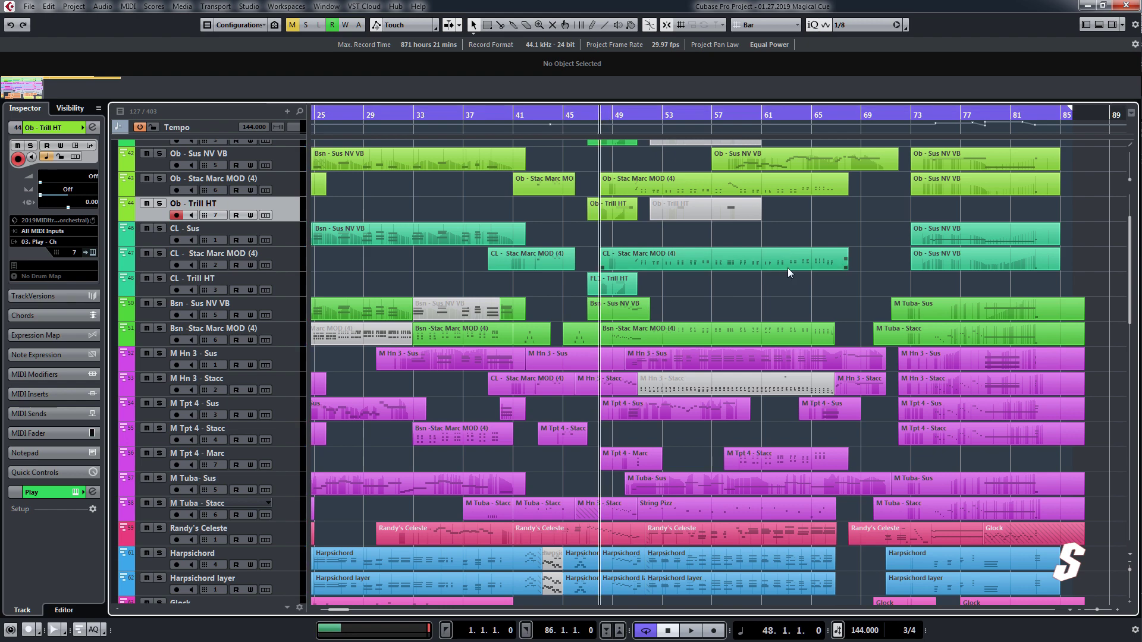
drag(894, 273, 894, 181)
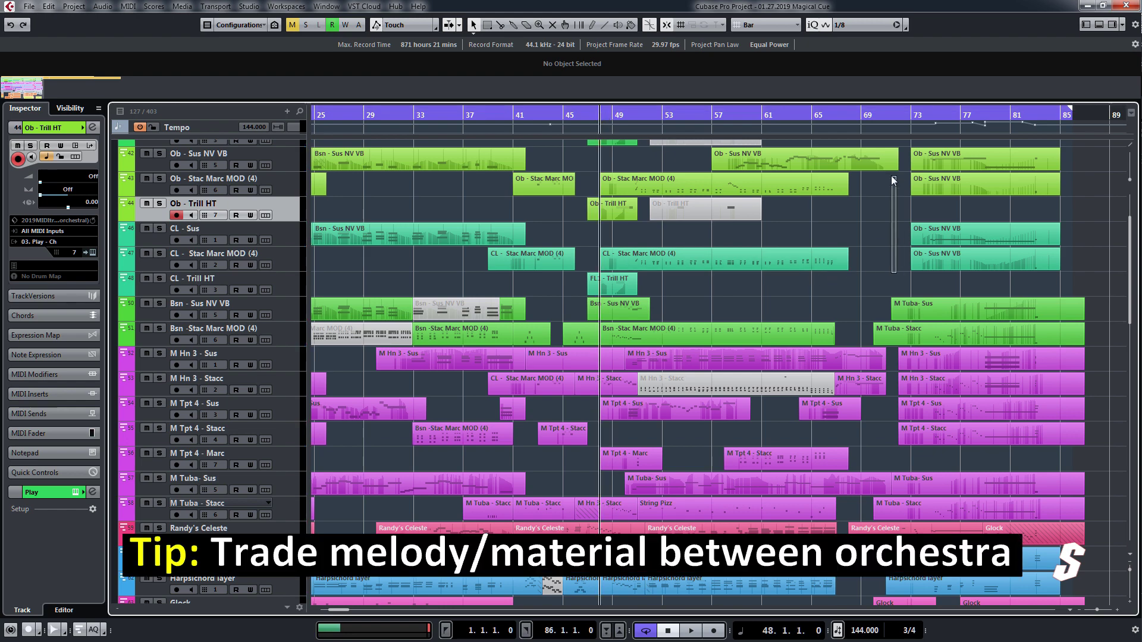
scroll(886, 226, up, 3)
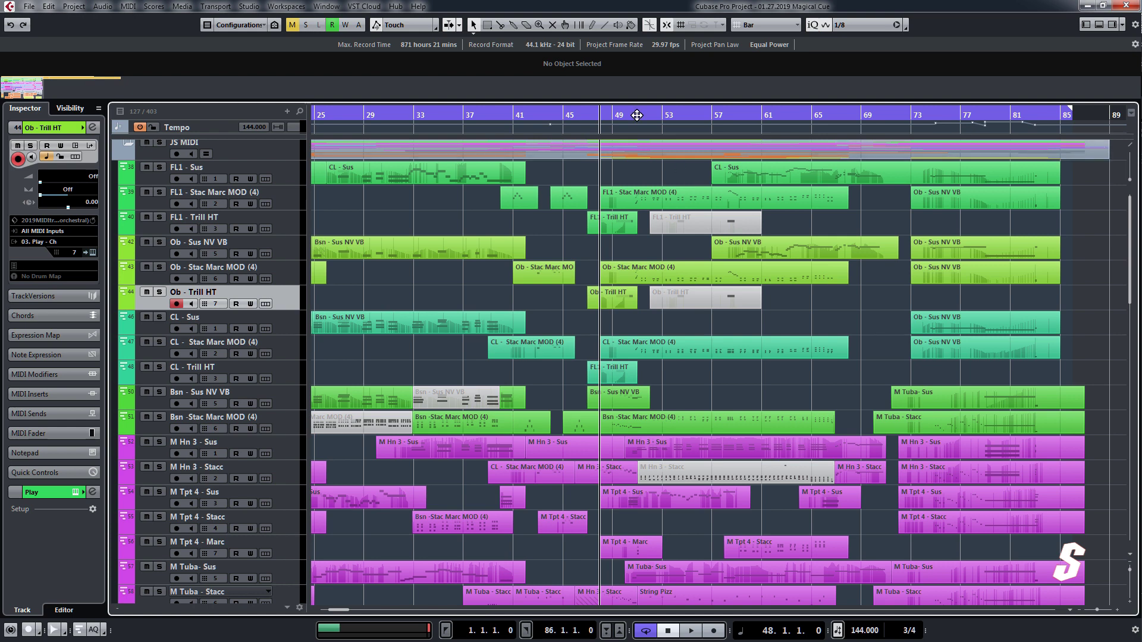
click(591, 119)
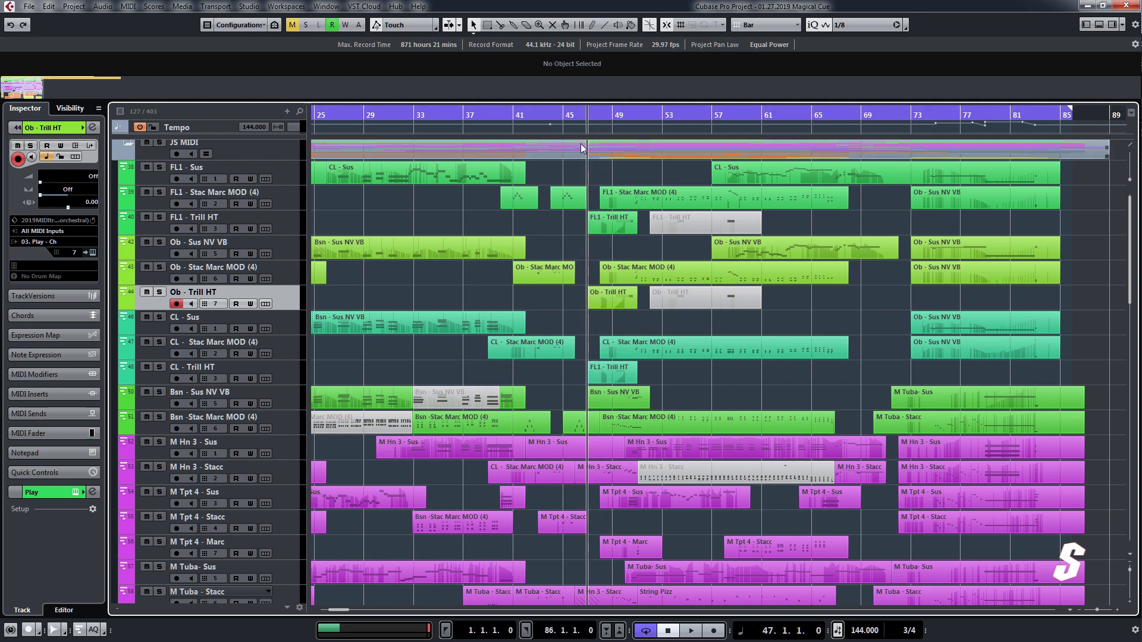
Listen to the full arrangement from bar 47 through the woodwind trill entries to about bar 51 and stop playback.
scroll(589, 149, up, 1)
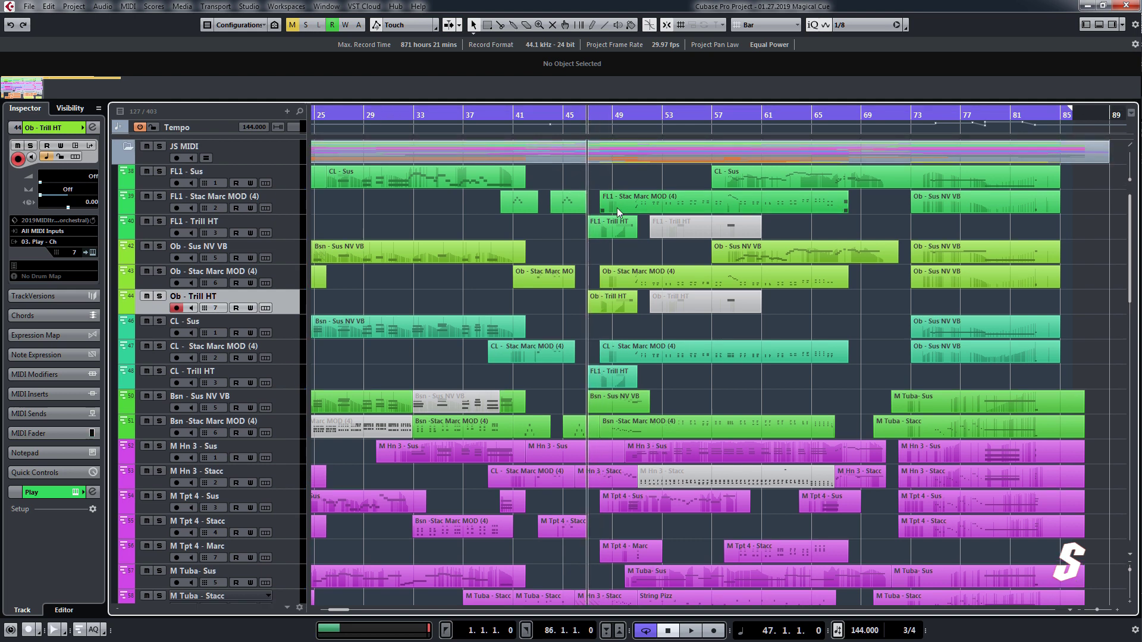
click(501, 111)
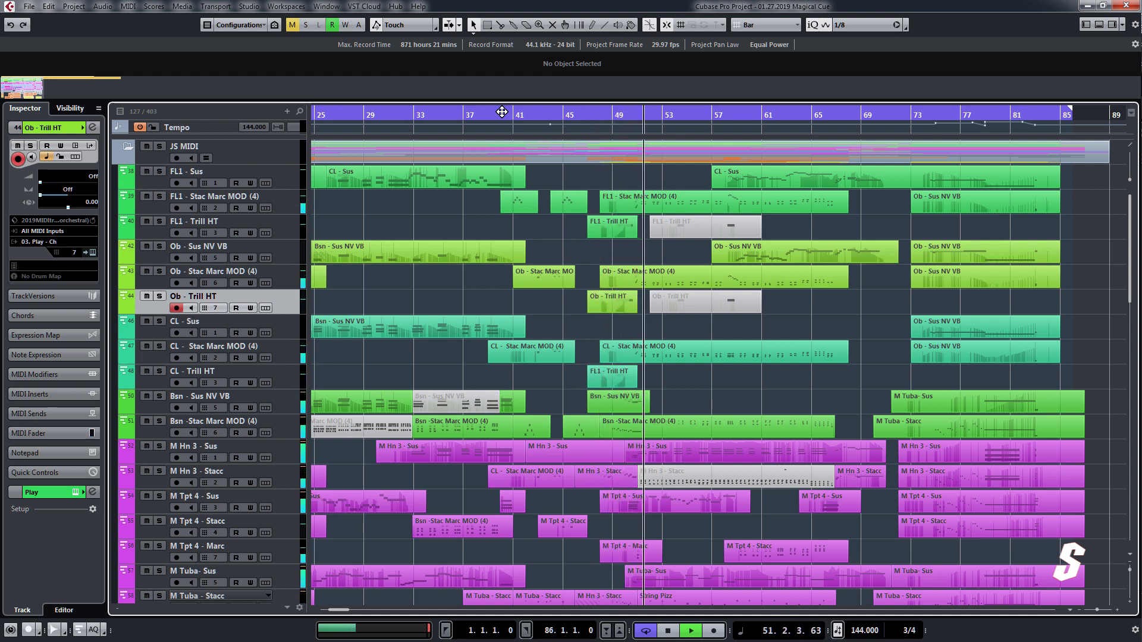
key(space)
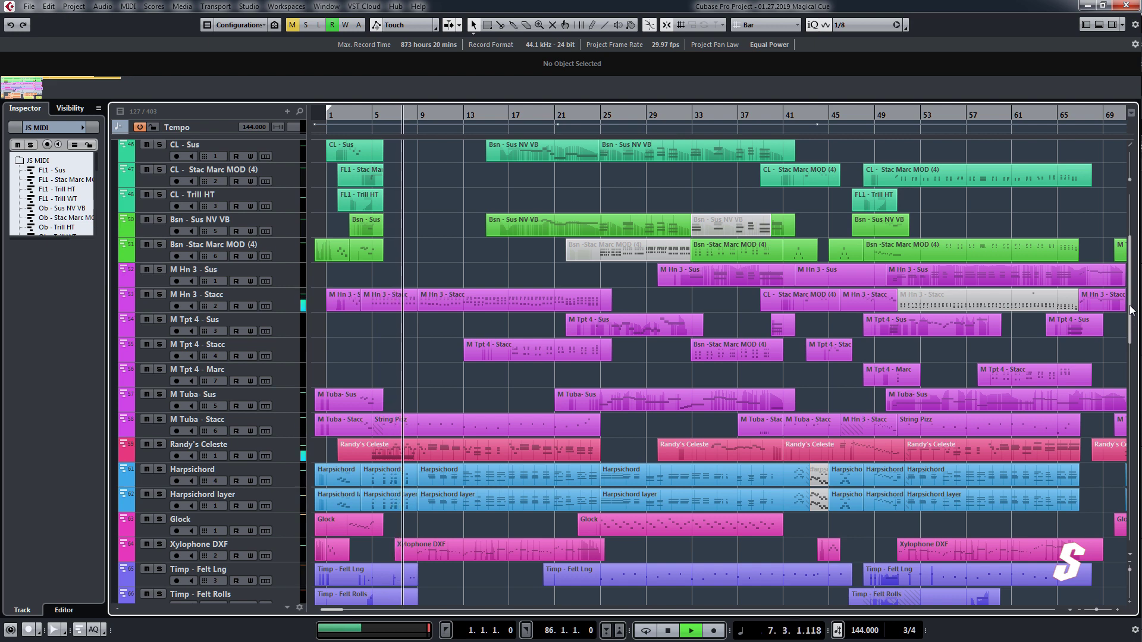
Listen to the cue from its opening bars to about bar 58 while examining the woodwind, brass, percussion, string and choir parts.
scroll(1132, 310, down, 1)
drag(1132, 311, 1136, 279)
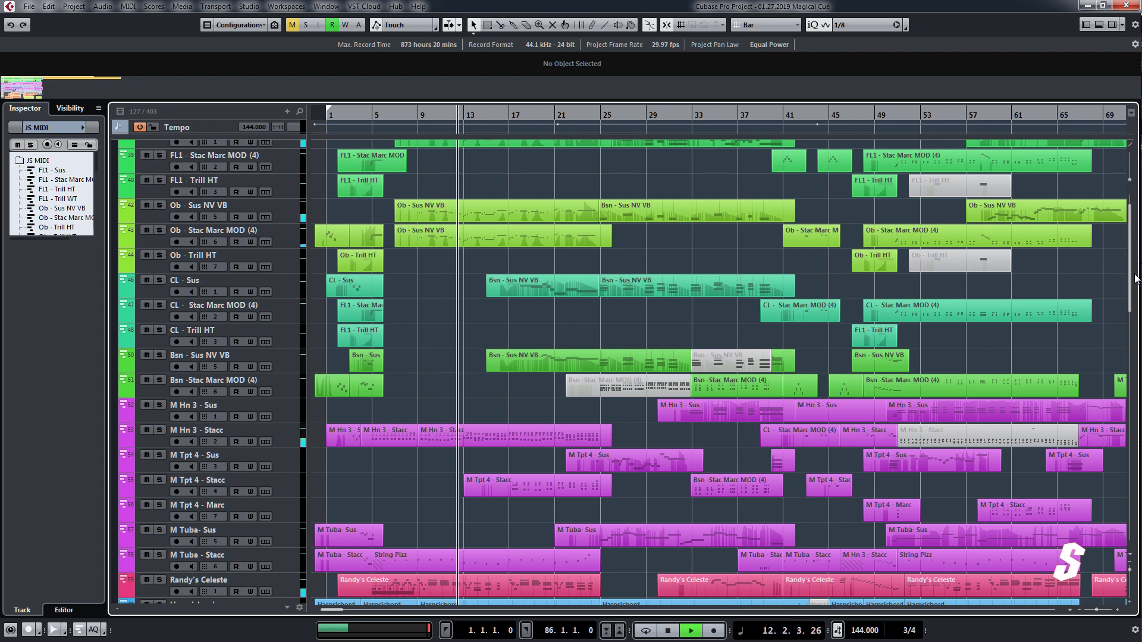
drag(1135, 278, 1136, 275)
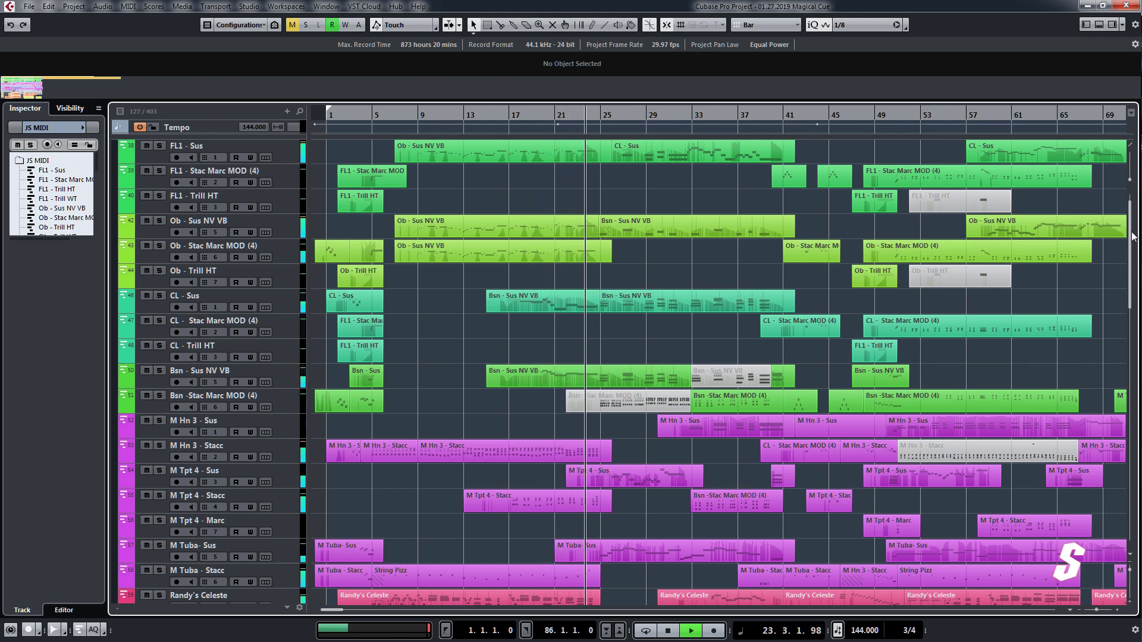
scroll(1132, 243, down, 3)
drag(1132, 242, 1116, 410)
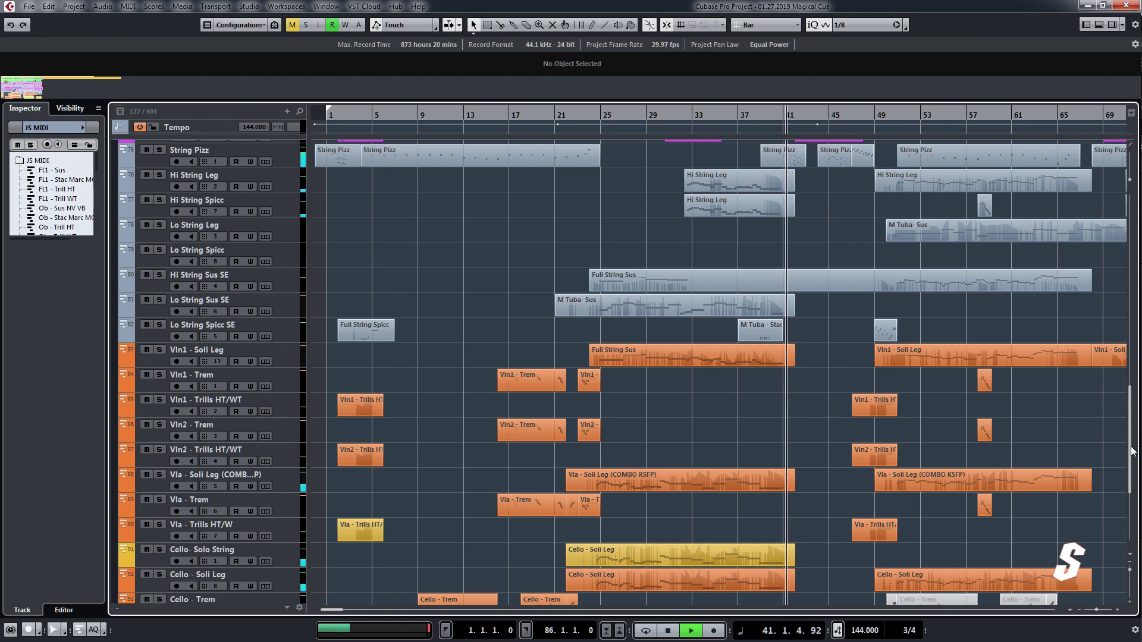
mouse_move(1132, 454)
mouse_down()
mouse_move(1136, 305)
mouse_move(1132, 437)
mouse_up()
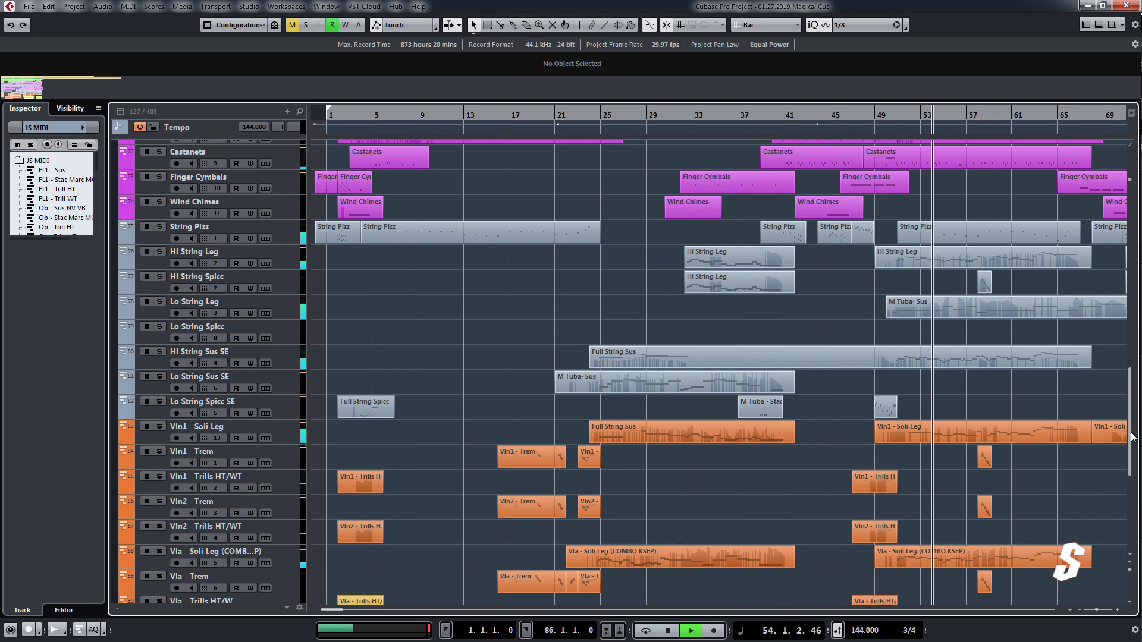
drag(1133, 437, 1135, 507)
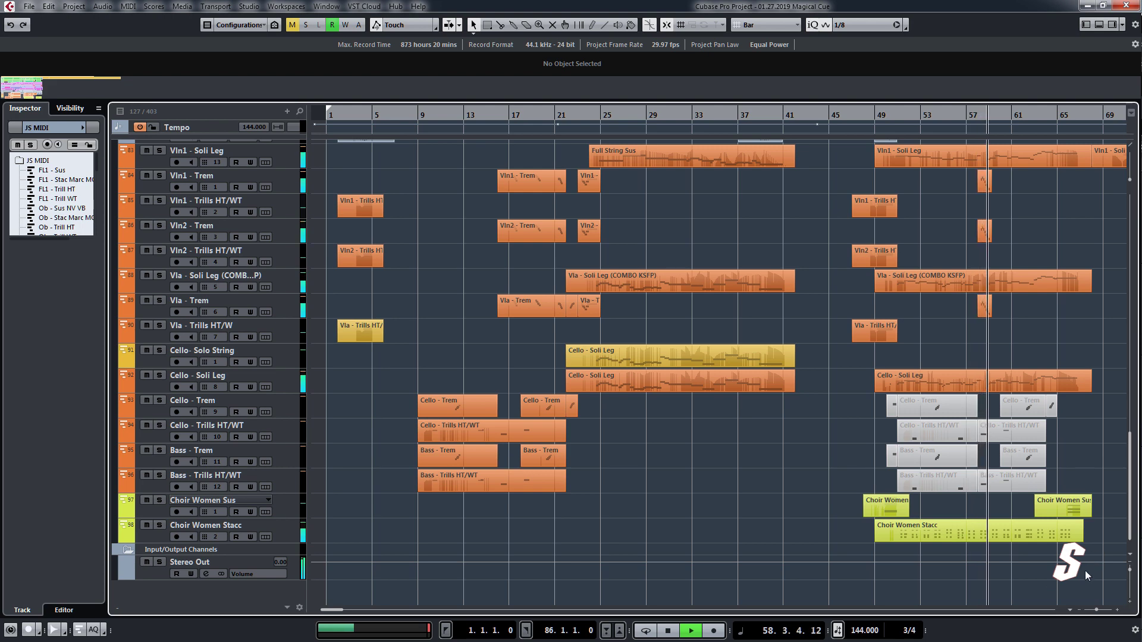
Follow the cue's closing section from about bar 58 during playback, examining the percussion, keyboard, brass and woodwind parts.
drag(1132, 533, 1132, 410)
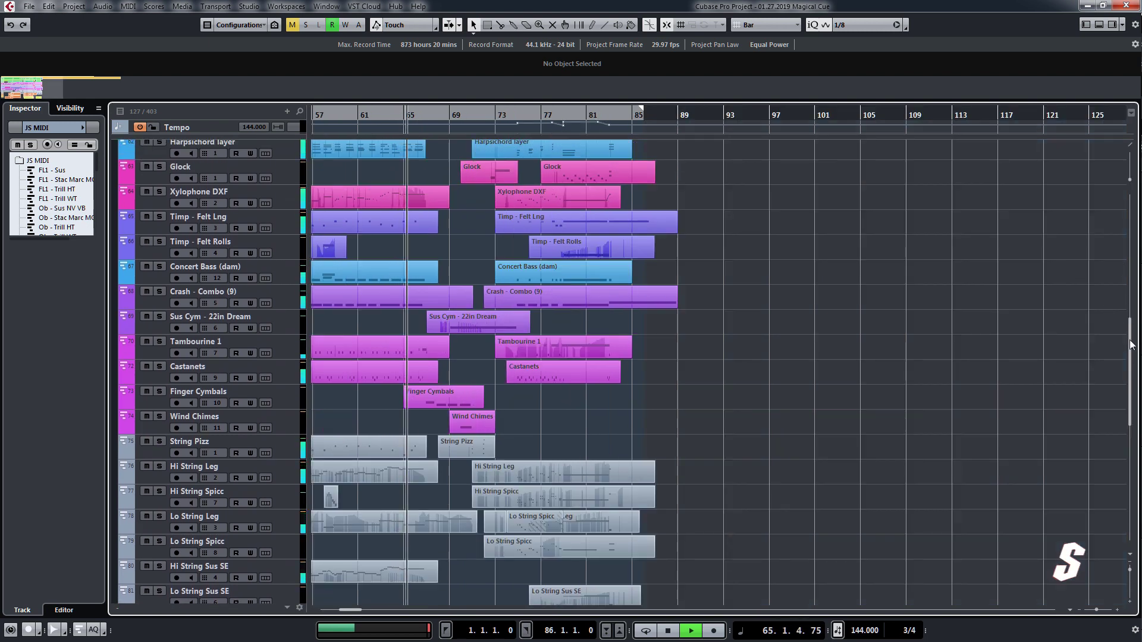
scroll(1132, 351, down, 1)
drag(1131, 351, 1140, 280)
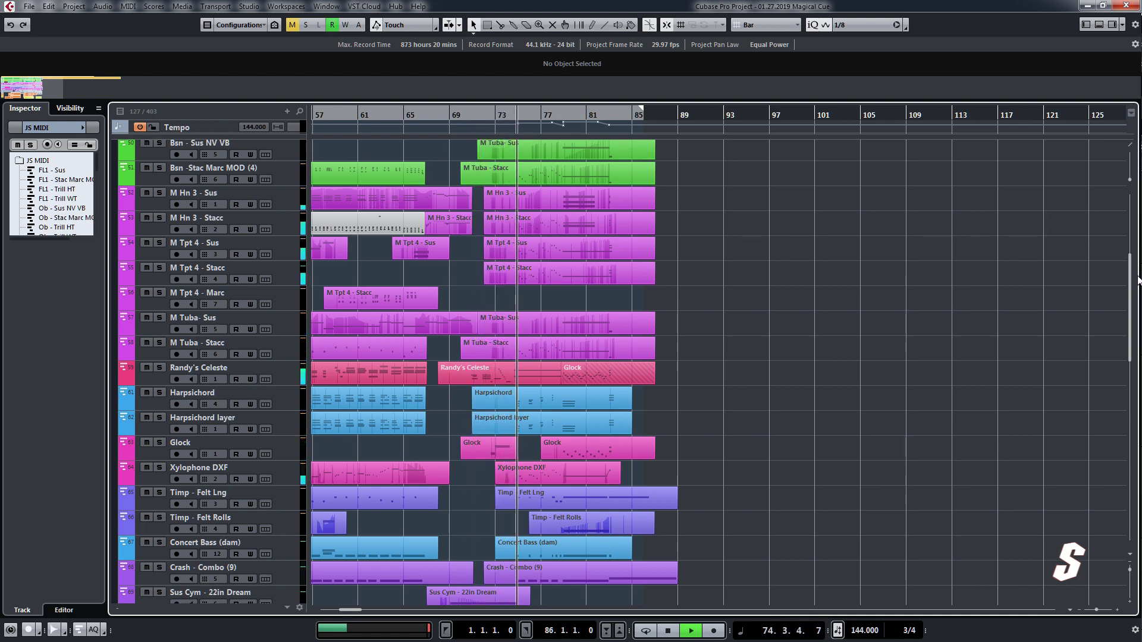
drag(1132, 299, 1134, 287)
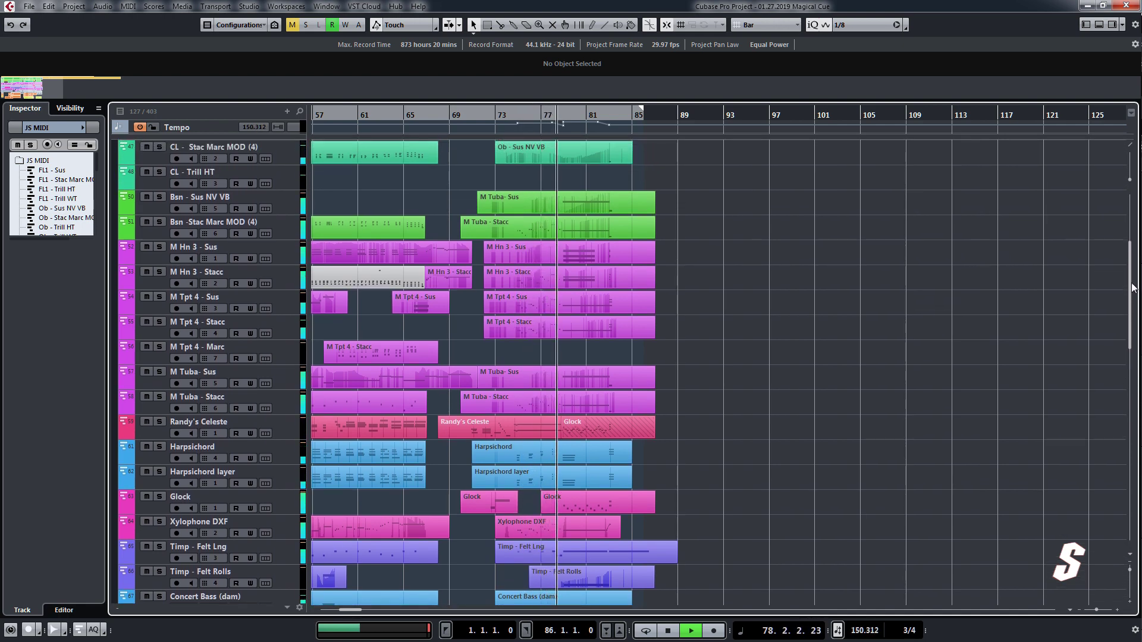